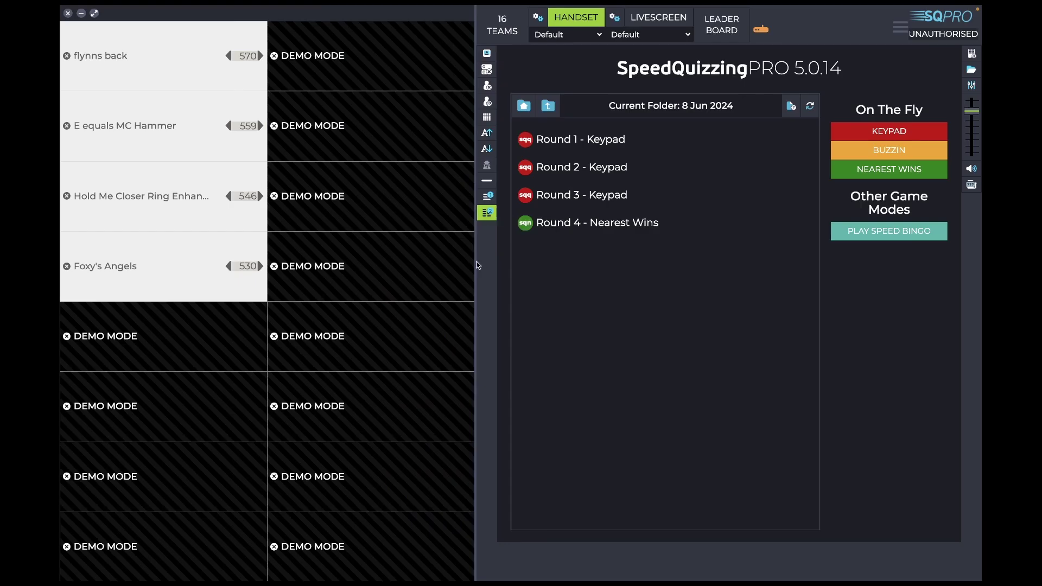
Drag the team panel divider left and switch the teams to a single-column list.
drag(476, 265, 288, 259)
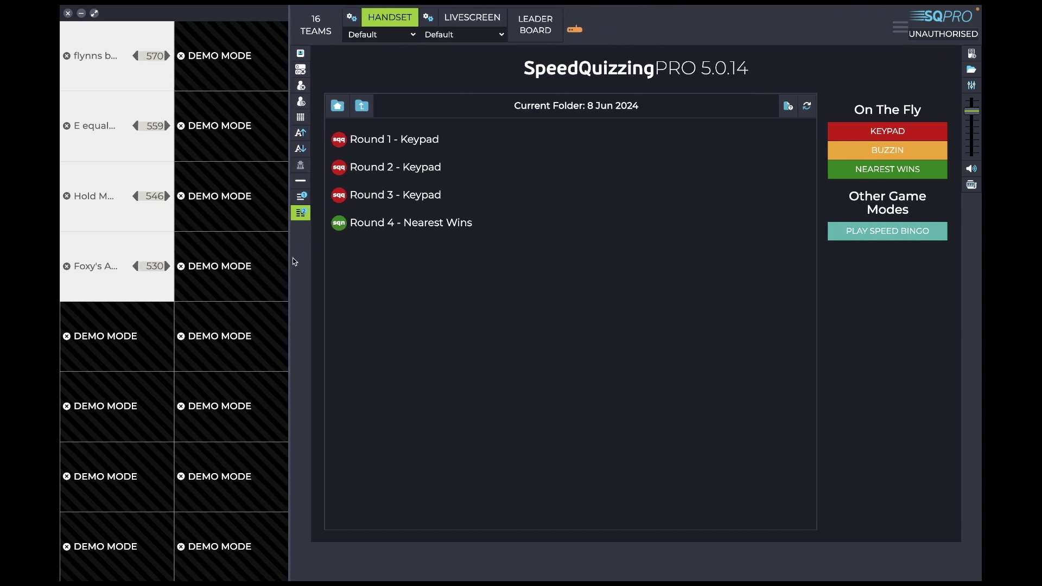
click(300, 197)
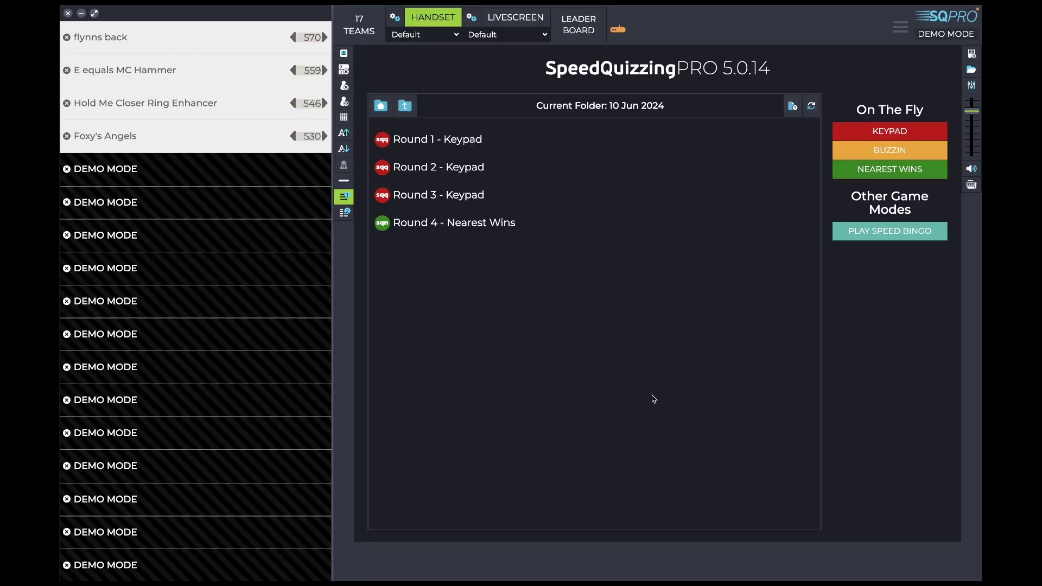
key(super+Tab)
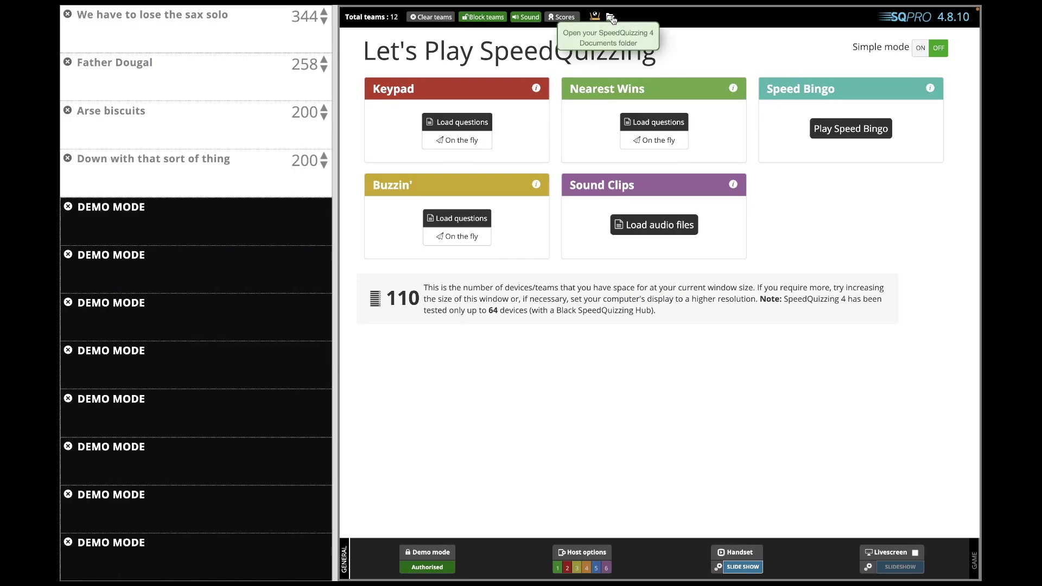
click(611, 17)
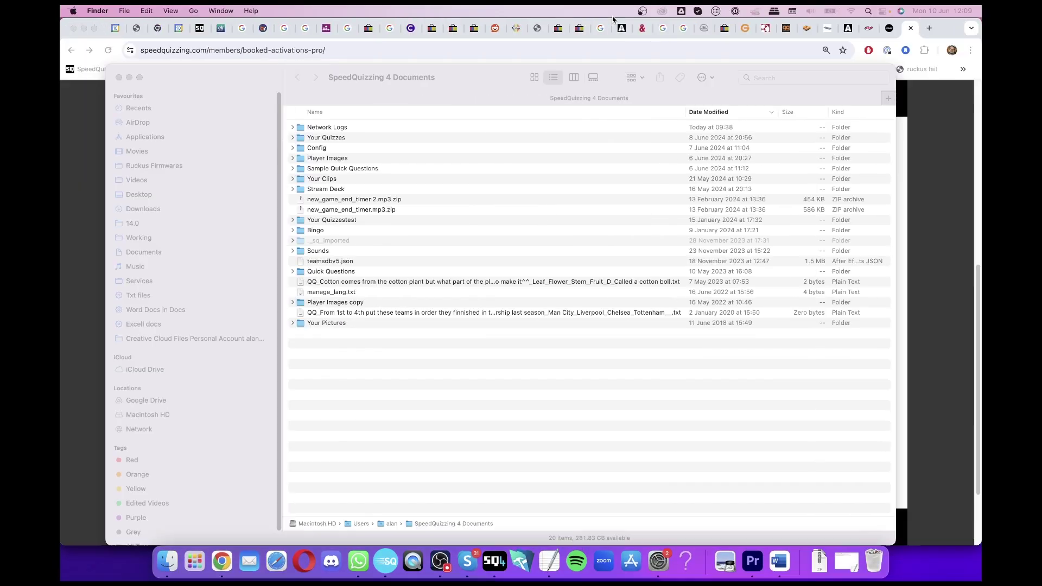
key(super+Tab)
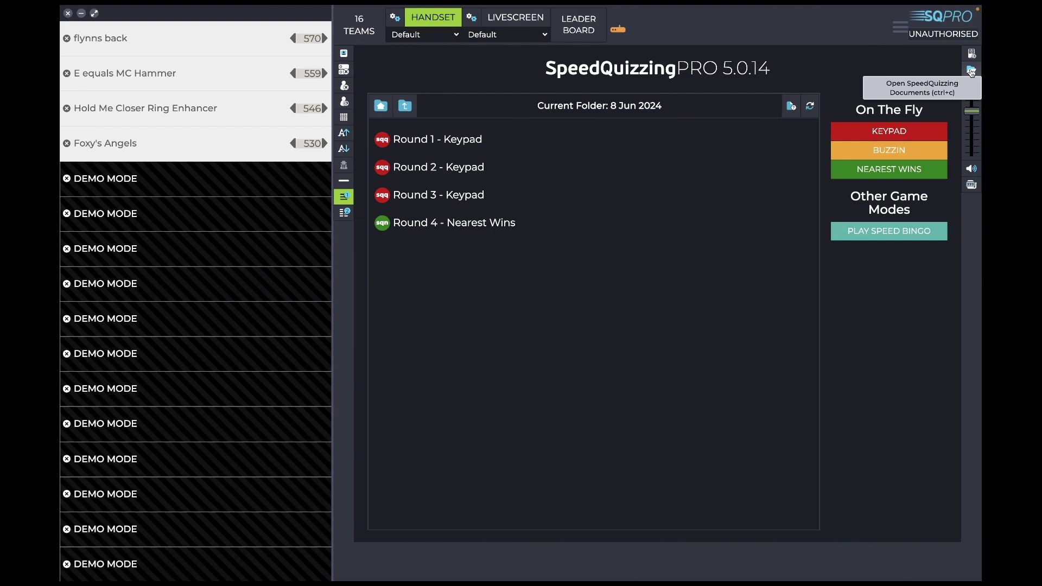
click(971, 73)
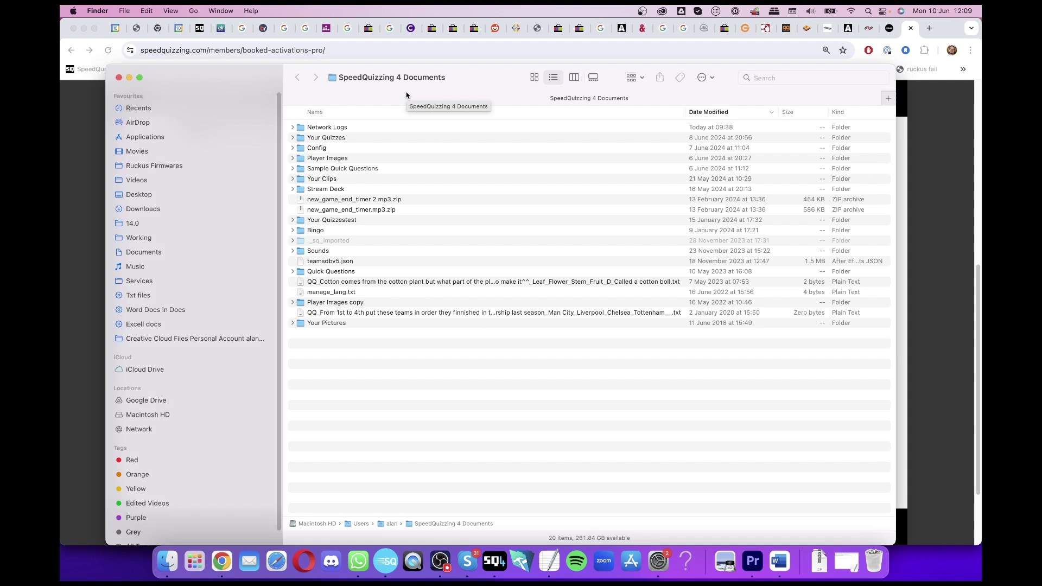
key(super+Tab)
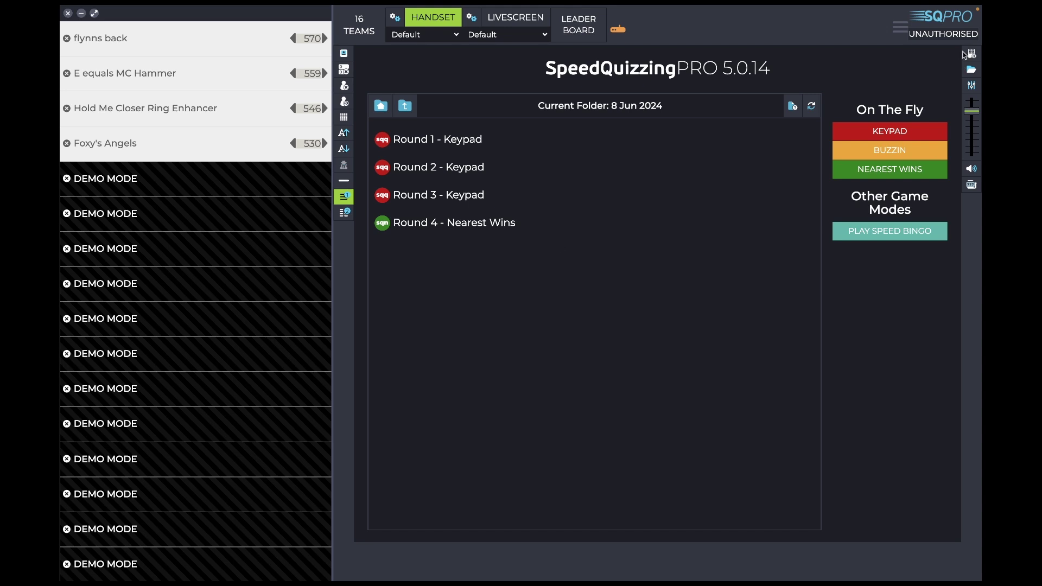
In SpeedQuizzing 4, check that the Monday 10 Jun 2024 booked activation is ready, then close the activation settings.
key(super+Tab)
key(super+Tab)
key(Tab)
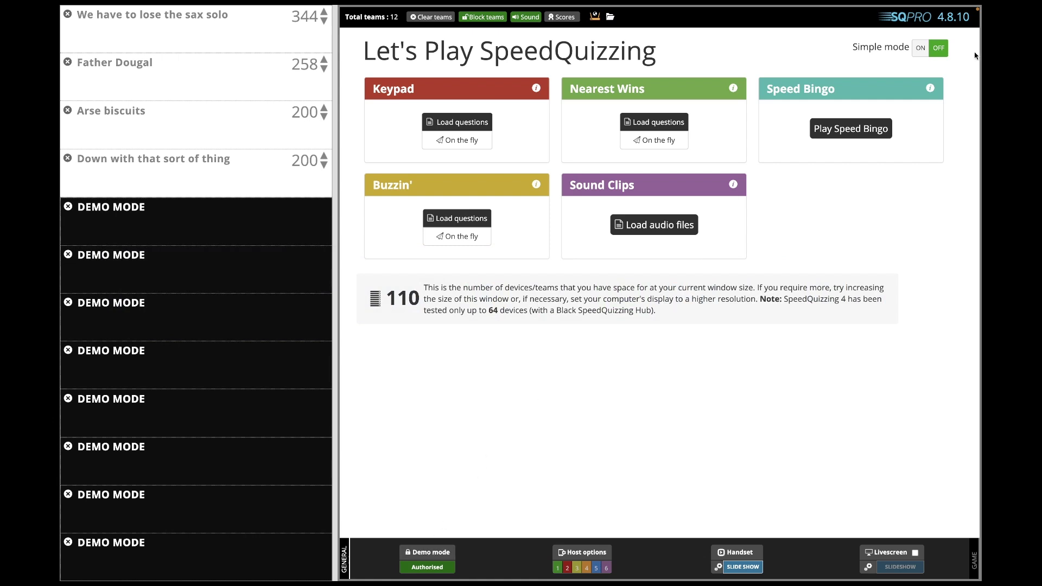
click(444, 554)
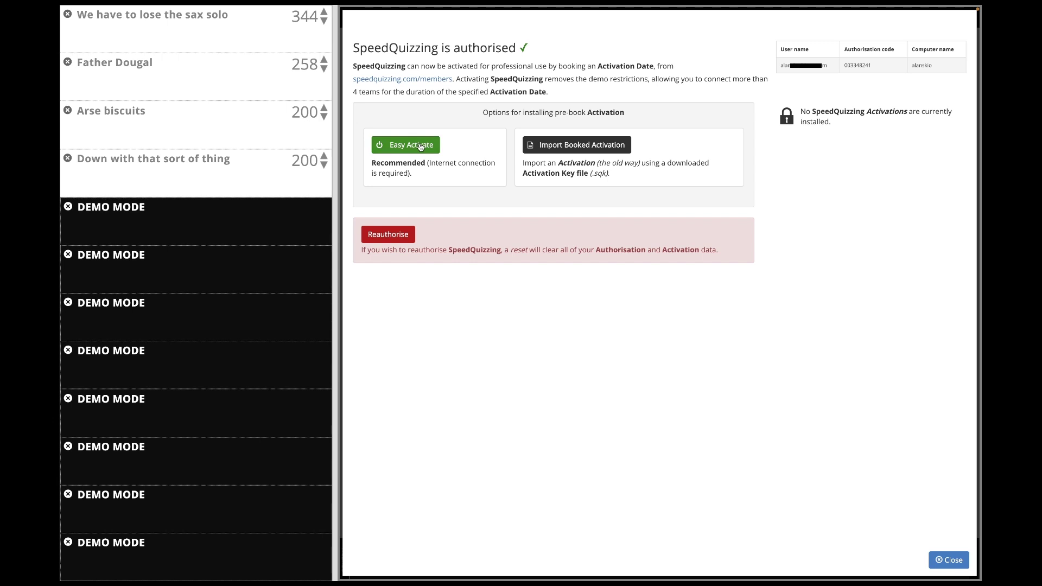
click(420, 147)
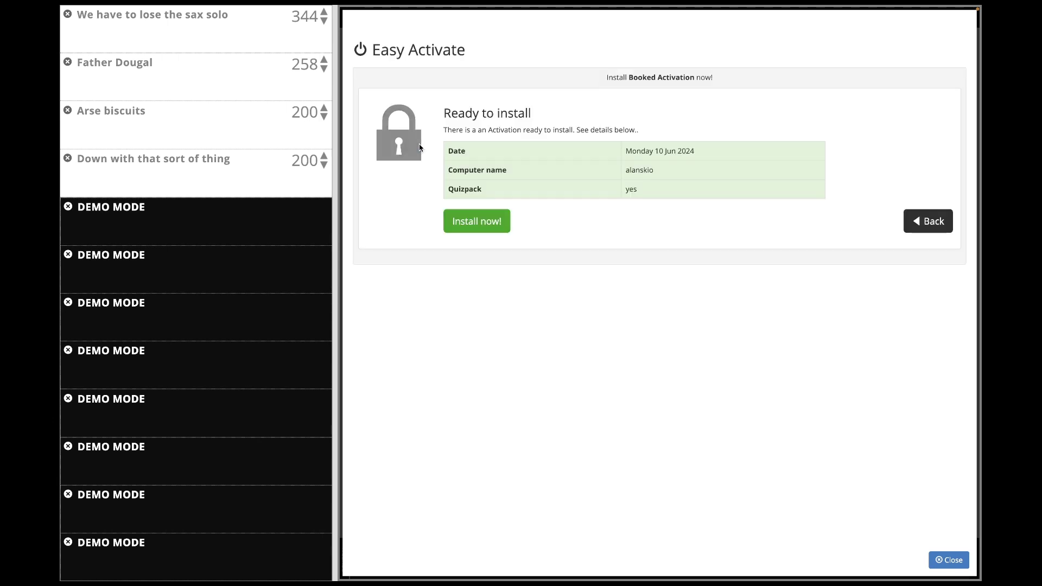
click(927, 222)
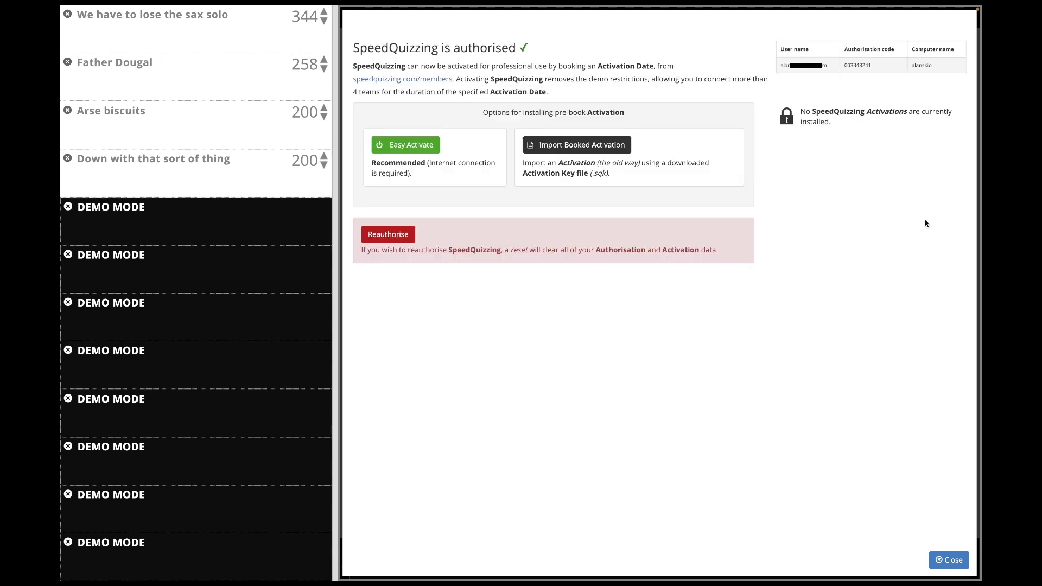
click(947, 559)
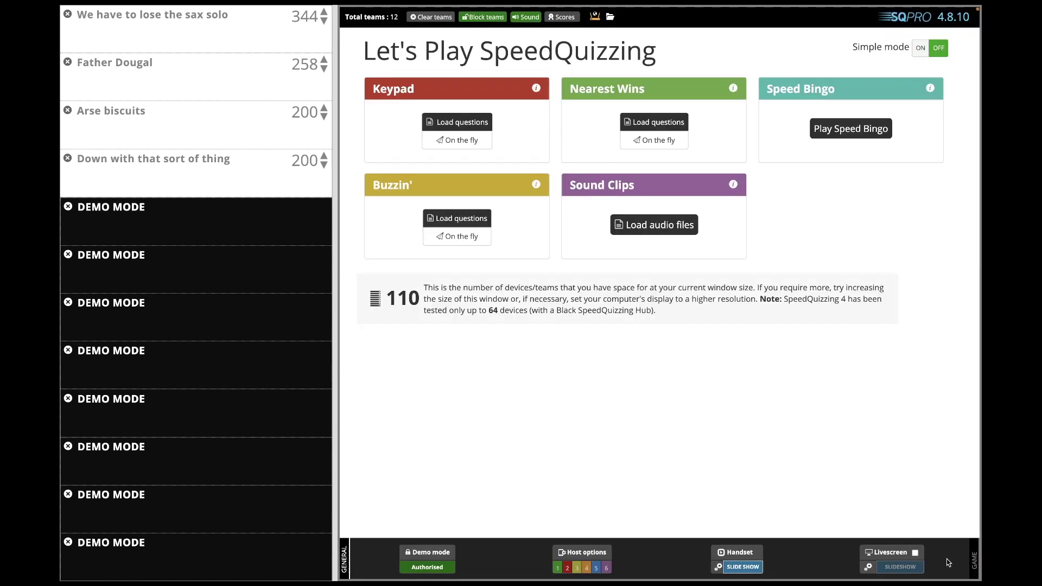
In SpeedQuizzing PRO 5, enter the account email, password and computer name to authorise this computer.
key(super+Tab)
key(super+Tab)
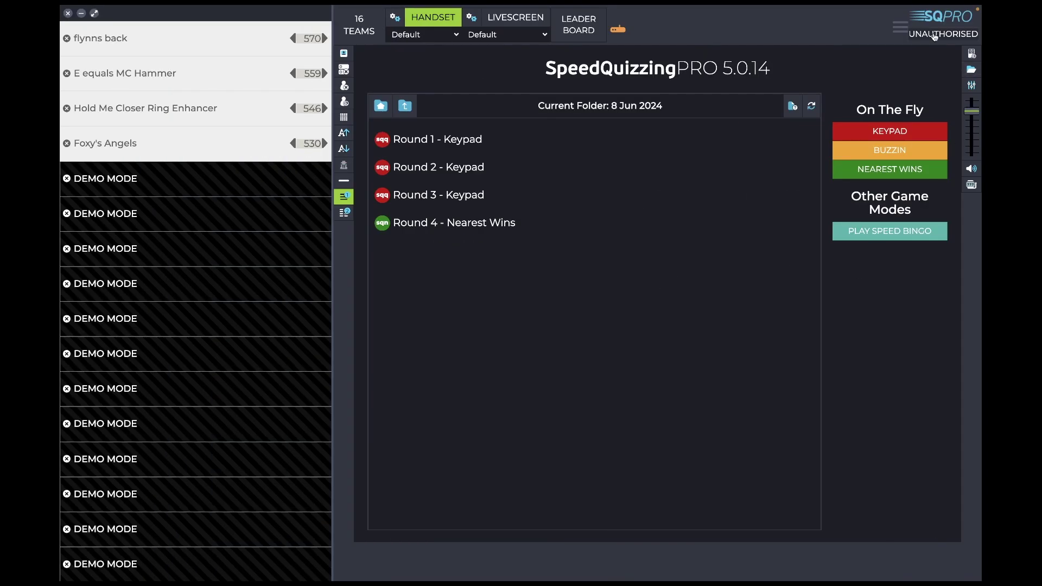
click(934, 36)
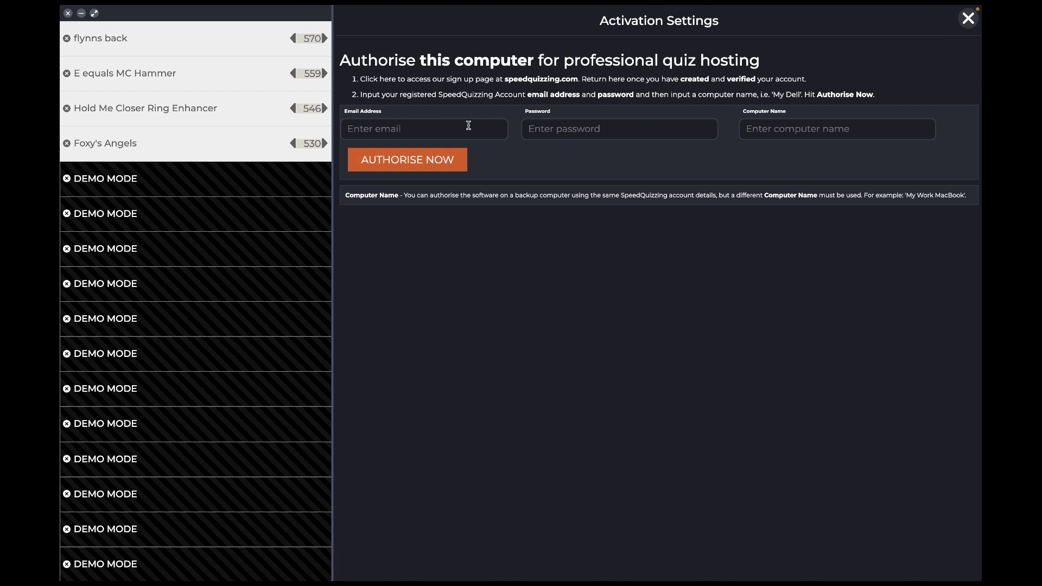
text(alan)
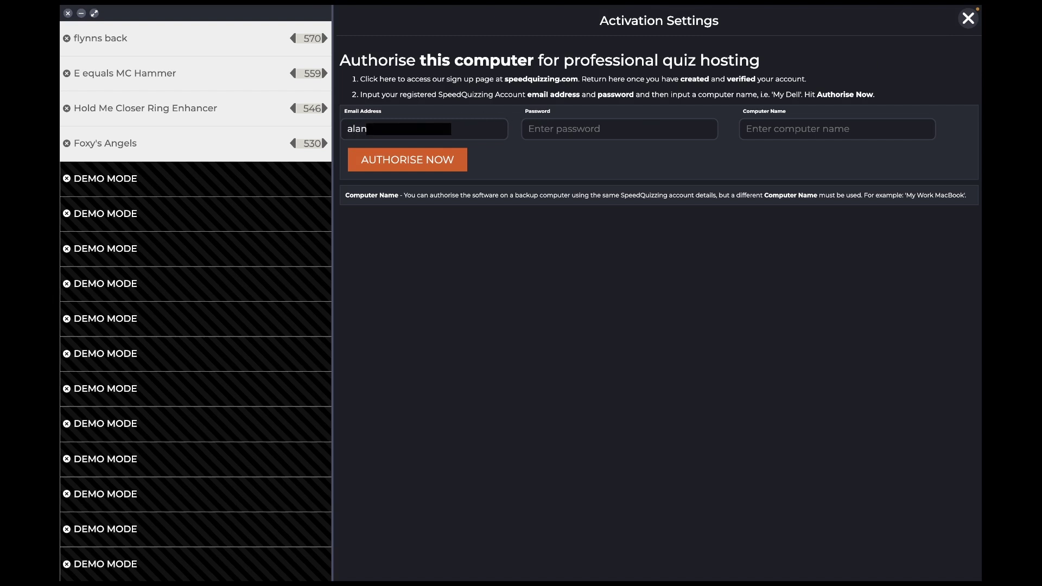
text(•)
key(BackSpace)
text(•••••ala)
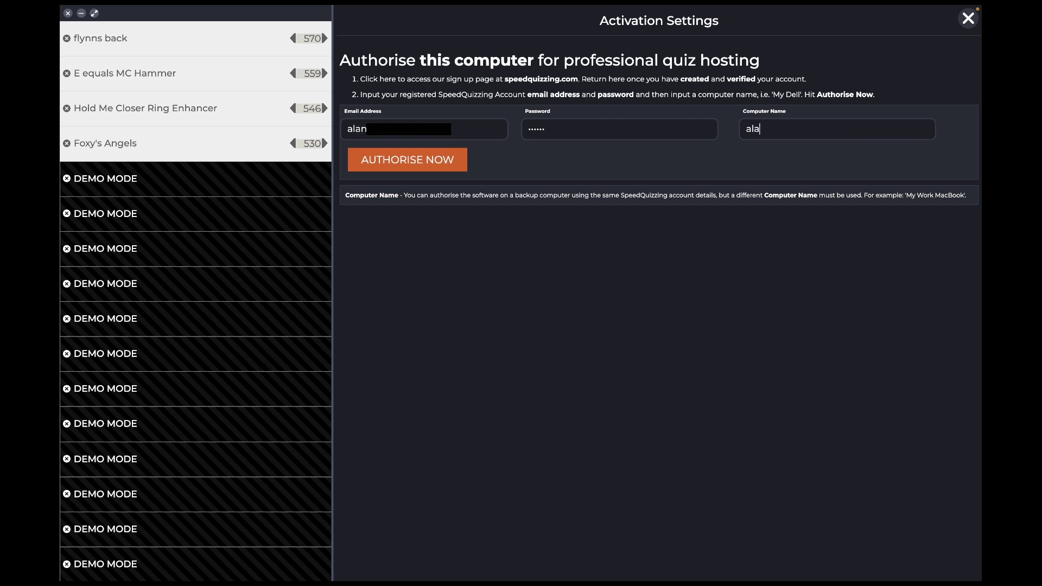
text(nskio)
click(454, 170)
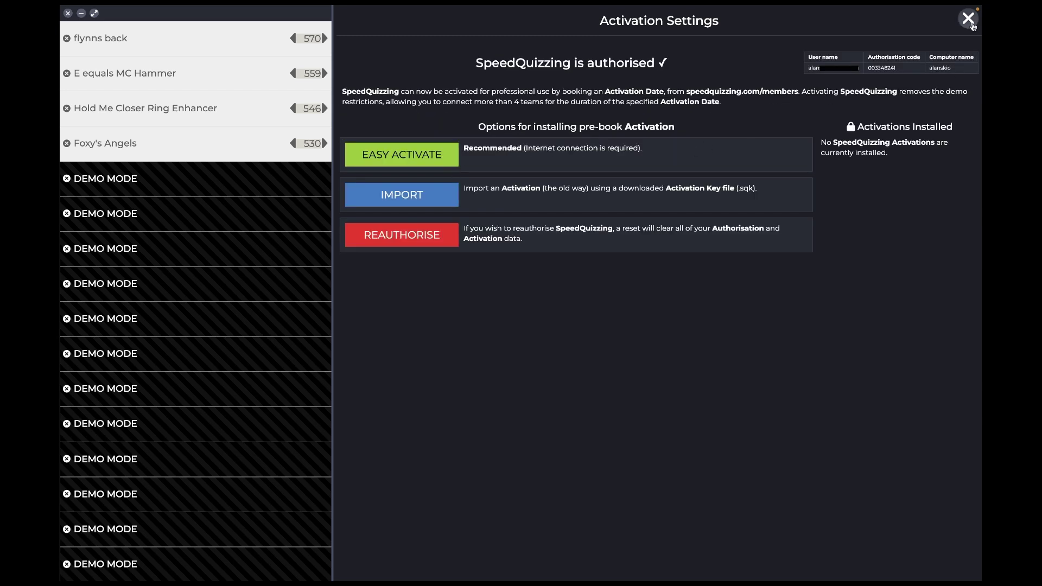
Install the booked 10 Jun 2024 activation via Easy Activate in SpeedQuizzing PRO 5, then close the settings.
click(968, 19)
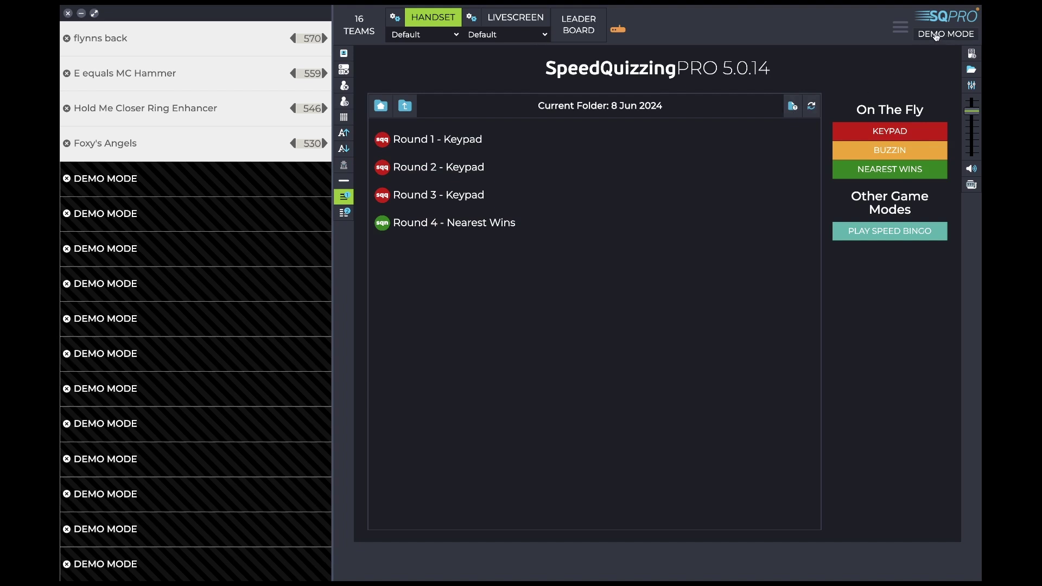
click(936, 35)
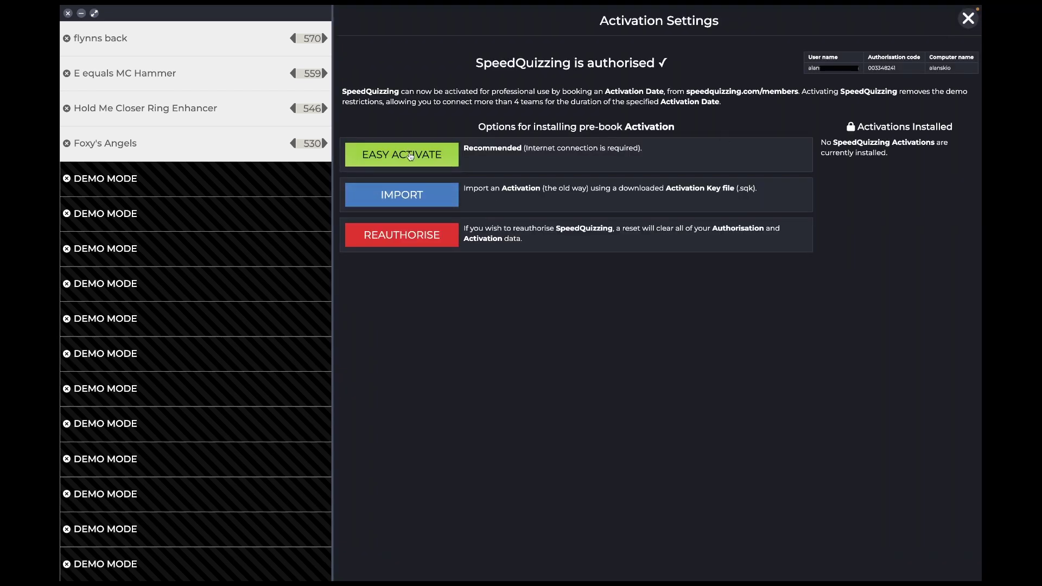
click(410, 156)
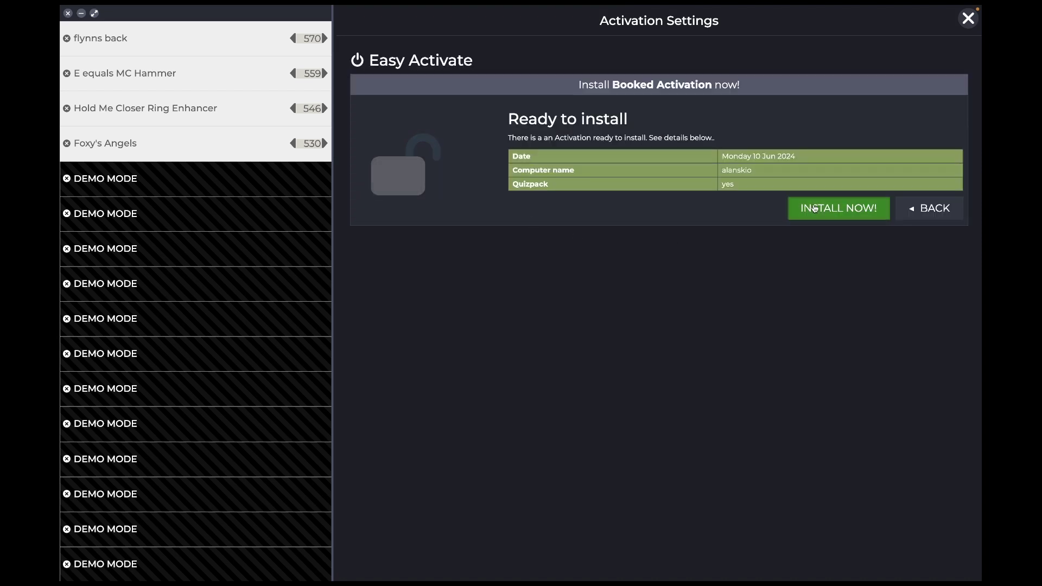
click(815, 208)
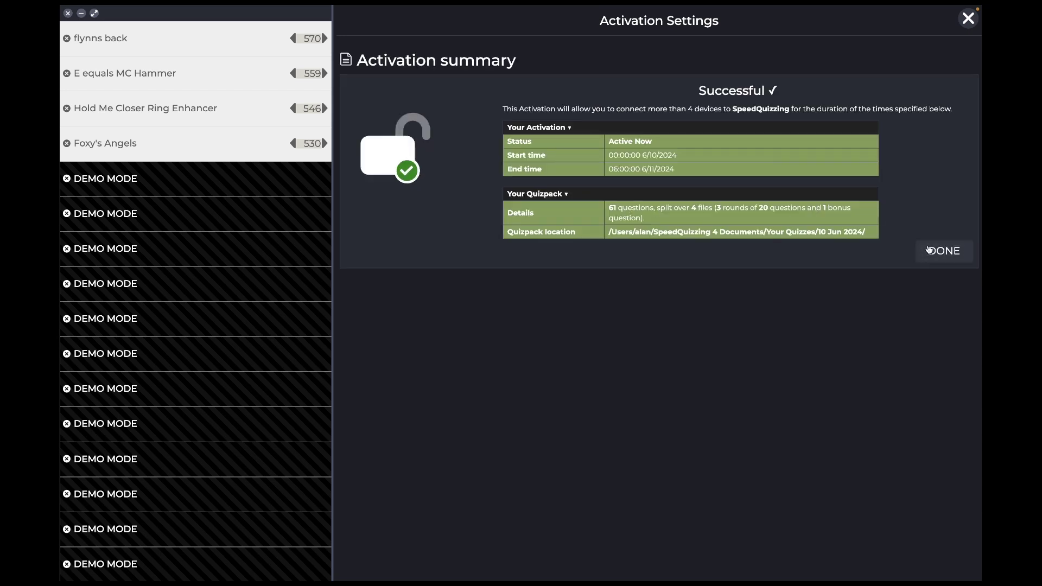
click(943, 251)
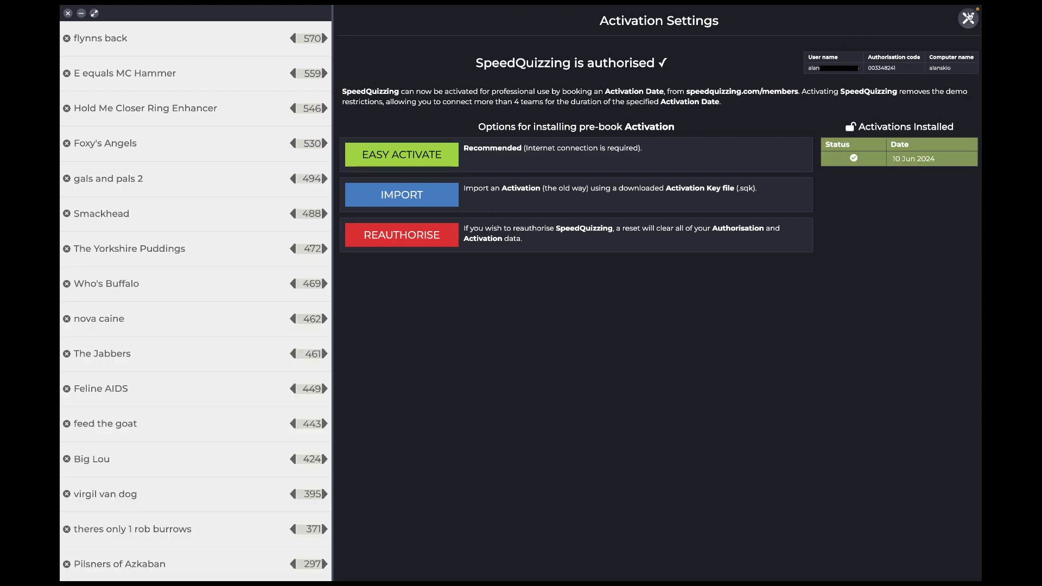
click(968, 17)
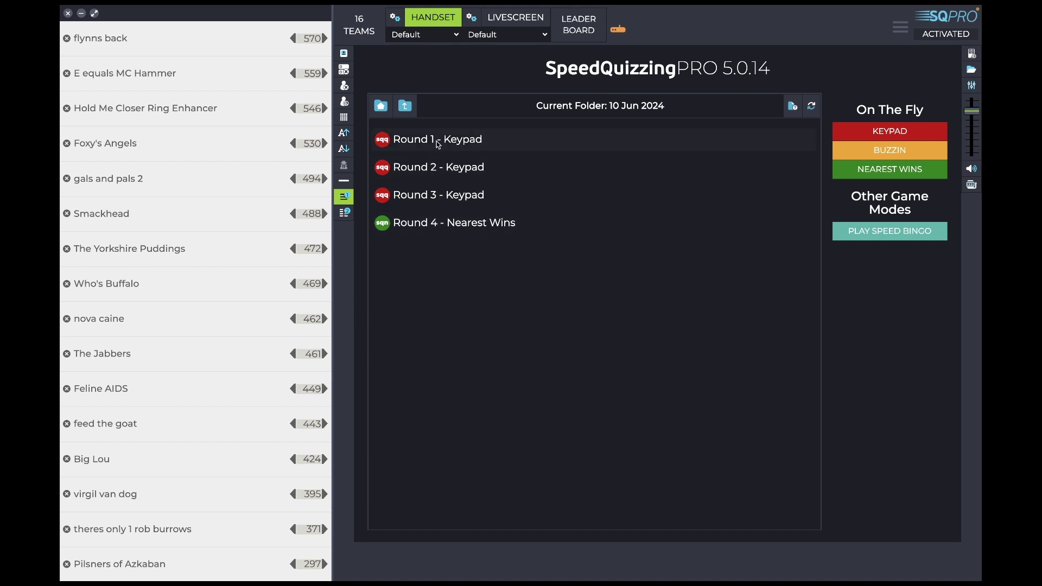
In SpeedQuizzing 4, install the 10 Jun 2024 booked activation via Easy Activate and close the settings.
key(super+Tab)
key(super+Tab)
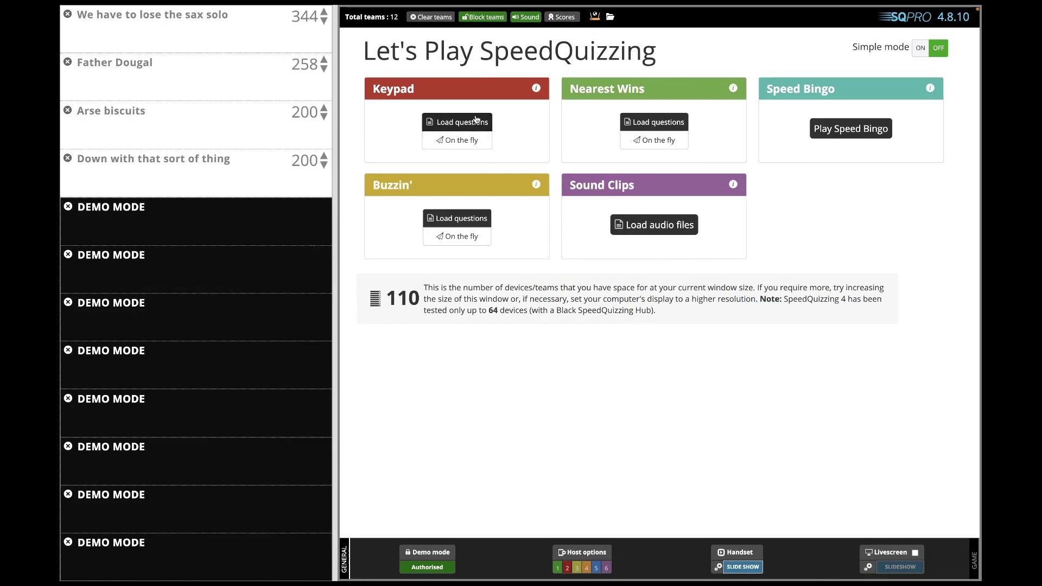
click(443, 557)
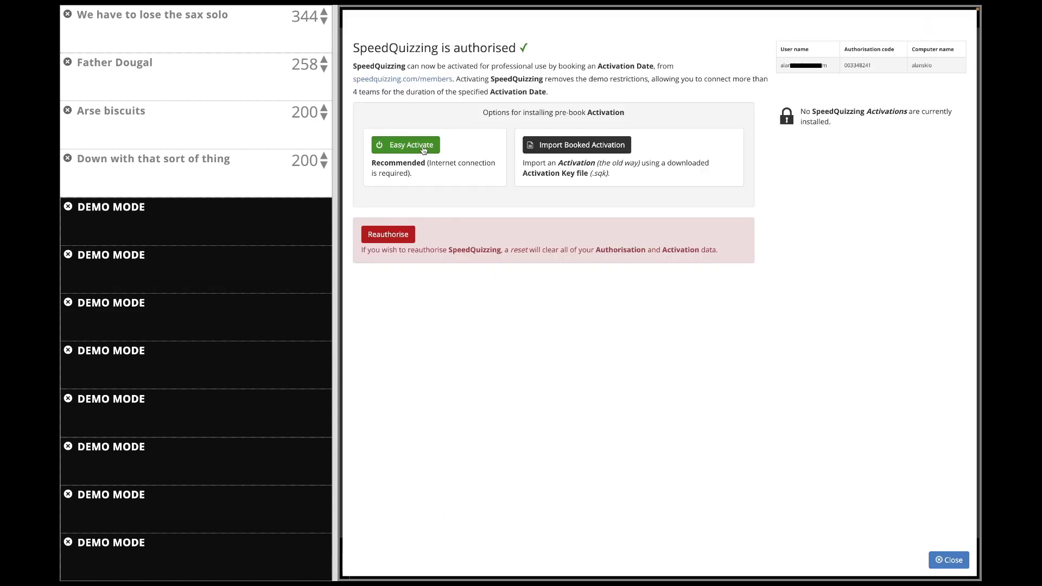
click(424, 150)
click(483, 229)
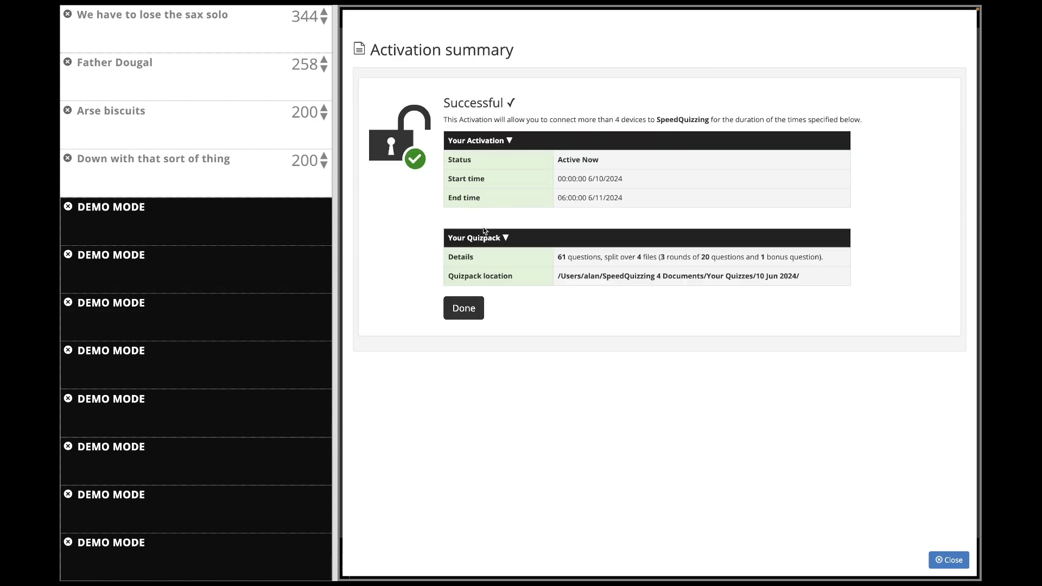
click(464, 310)
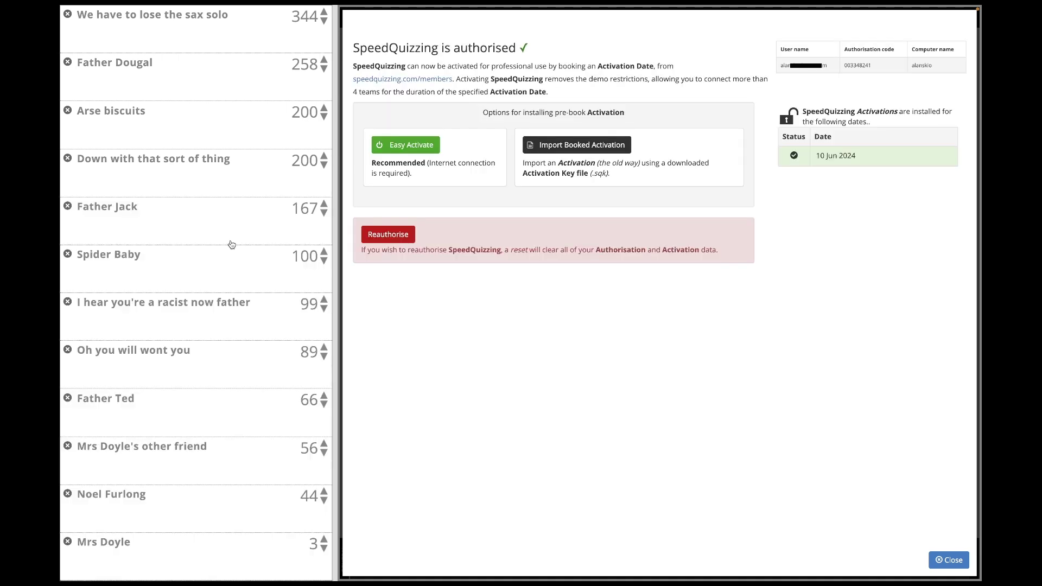
click(947, 561)
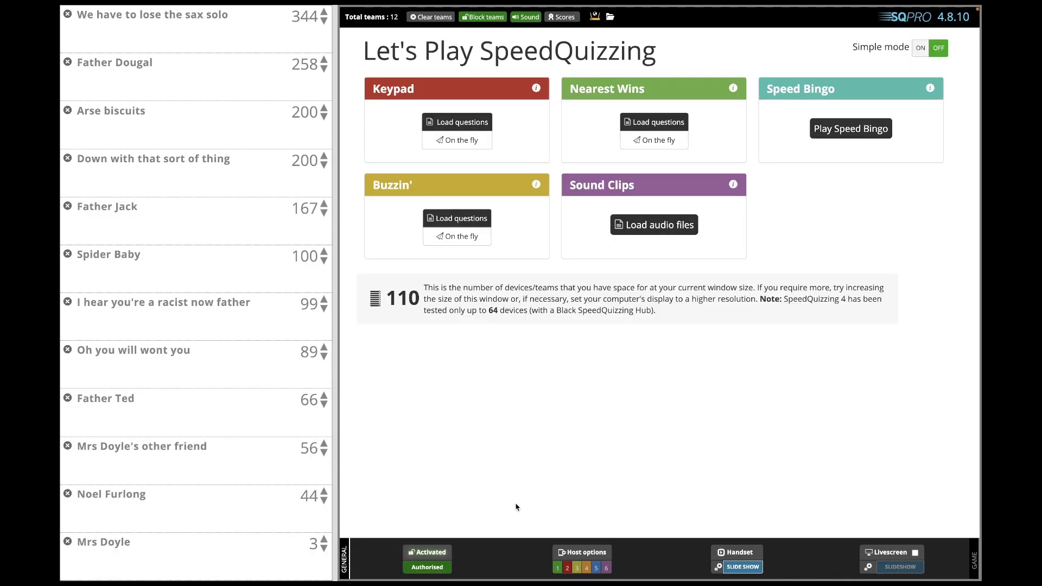